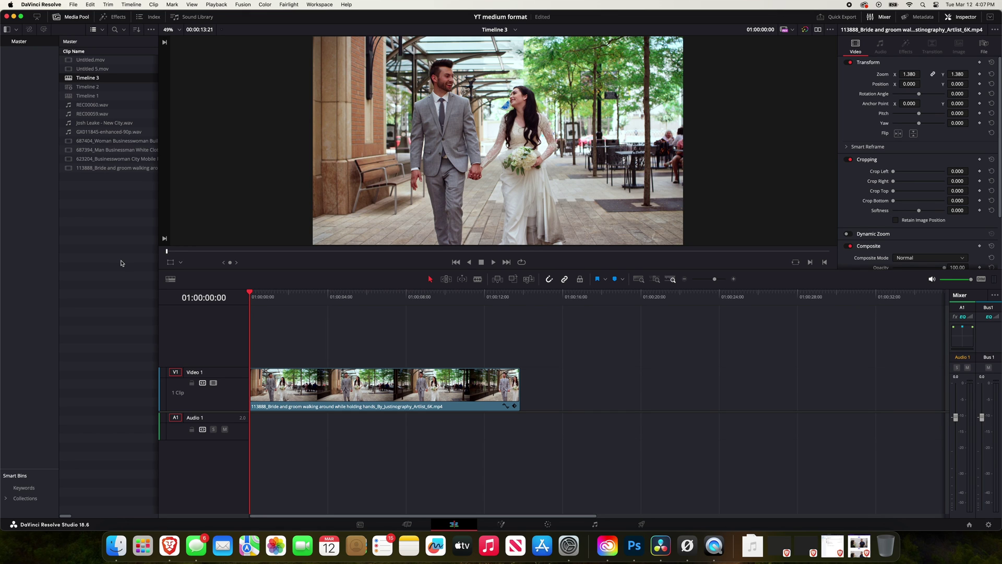
Step: Play the wedding clip and scroll around the interface to preview it
key("space")
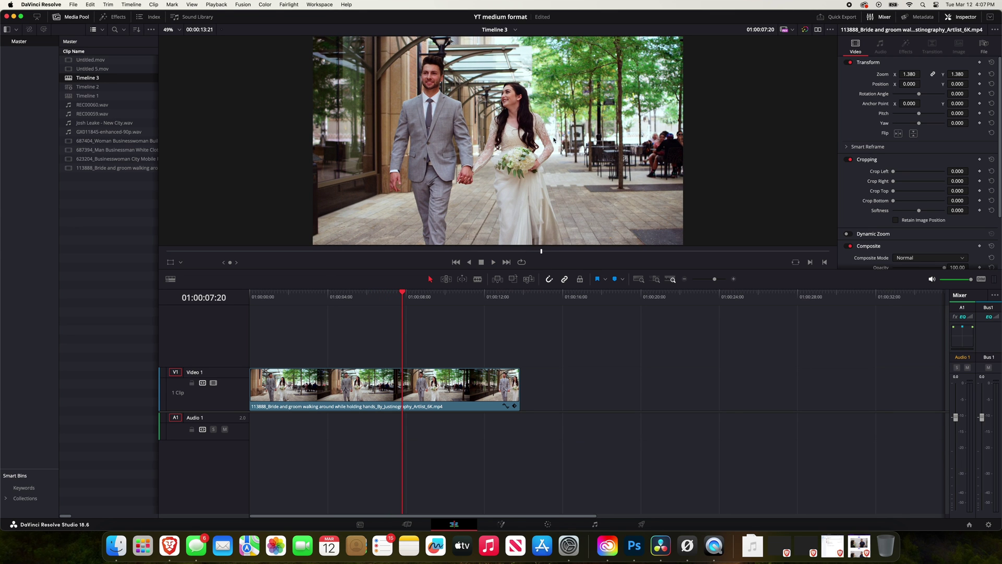
scroll(578, 111, "up", 6)
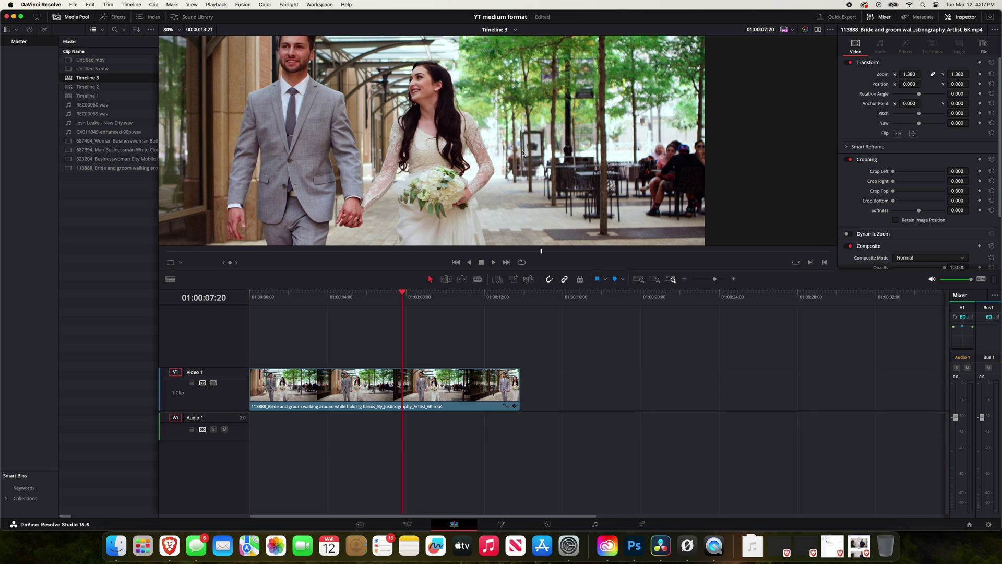
scroll(522, 152, "down", 6)
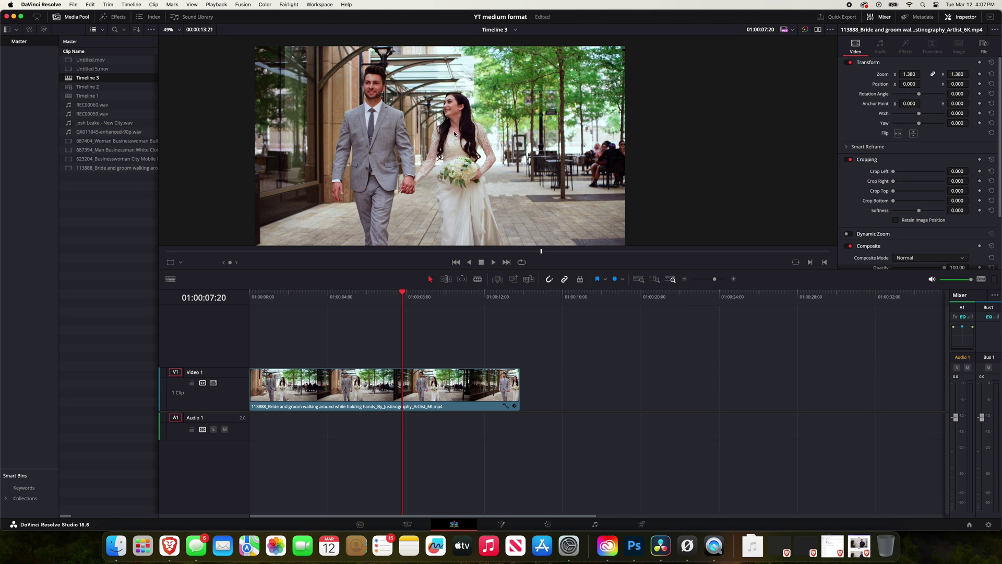
scroll(390, 152, "down", 2)
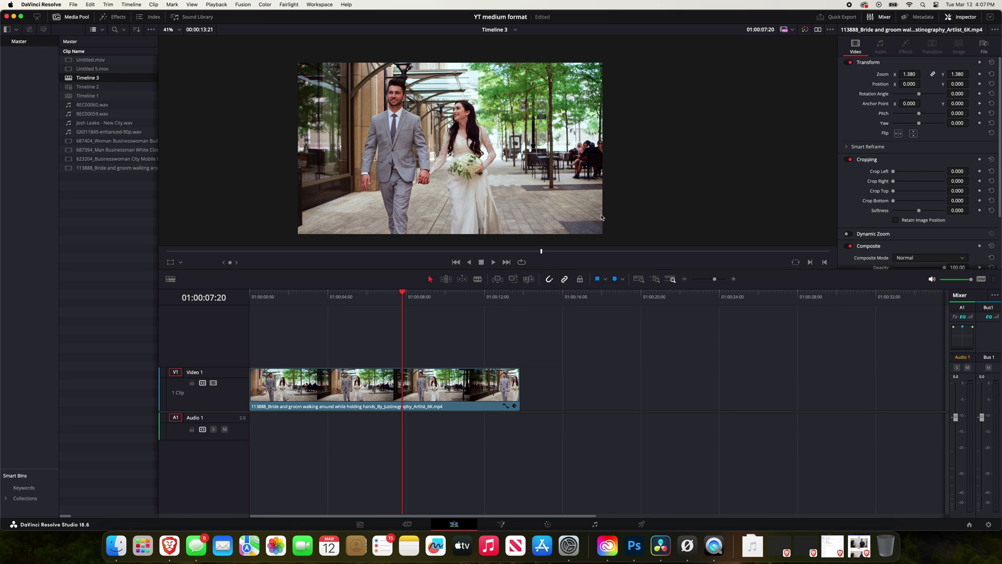
scroll(530, 163, "left", 3)
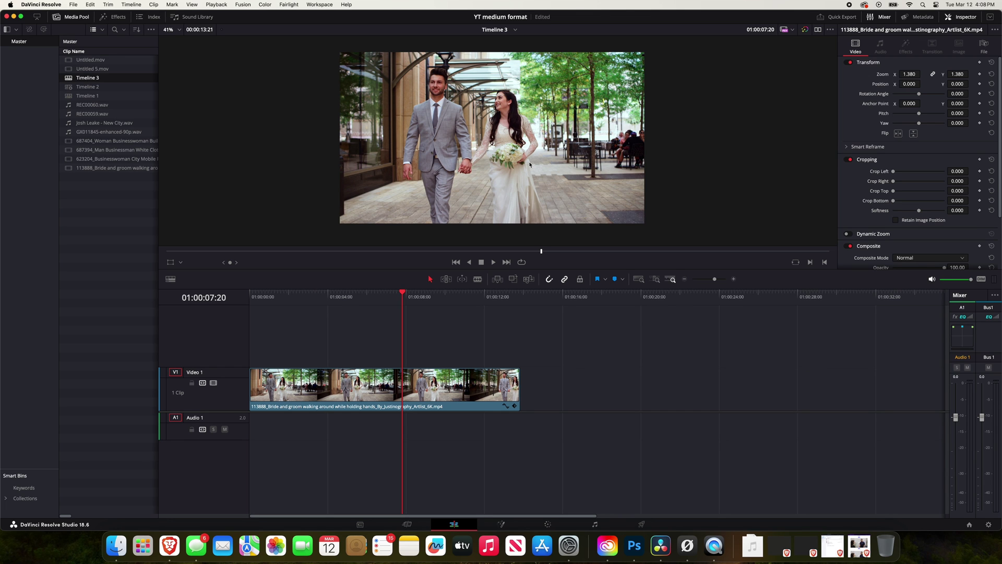
scroll(530, 164, "up", 2)
scroll(530, 164, "up", 1)
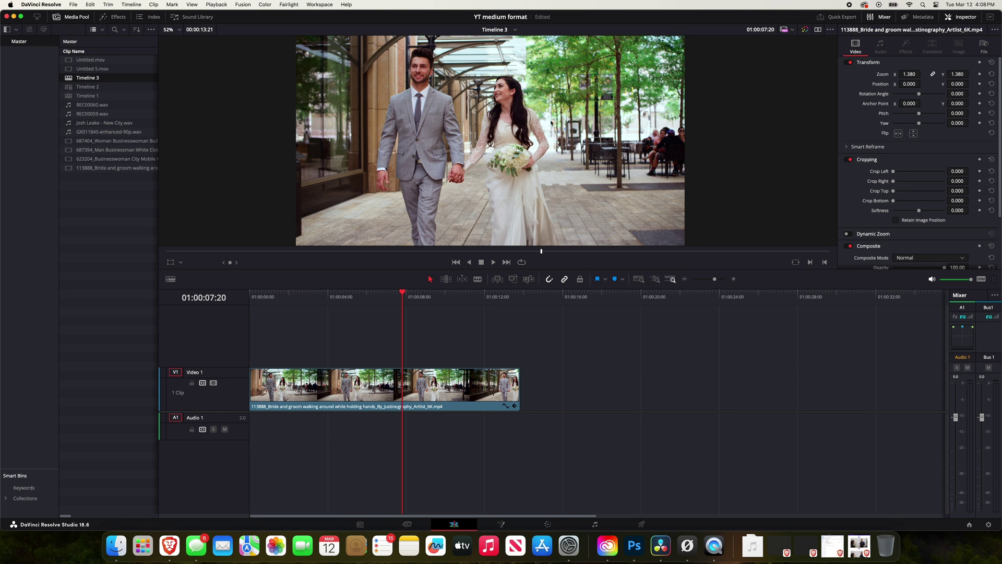
scroll(564, 140, "up", 3)
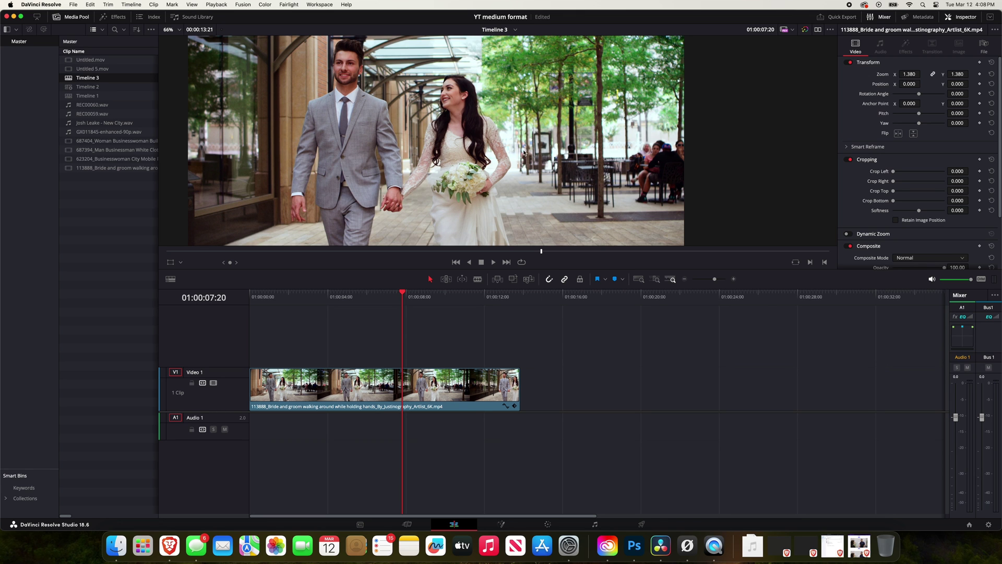
scroll(524, 152, "down", 2)
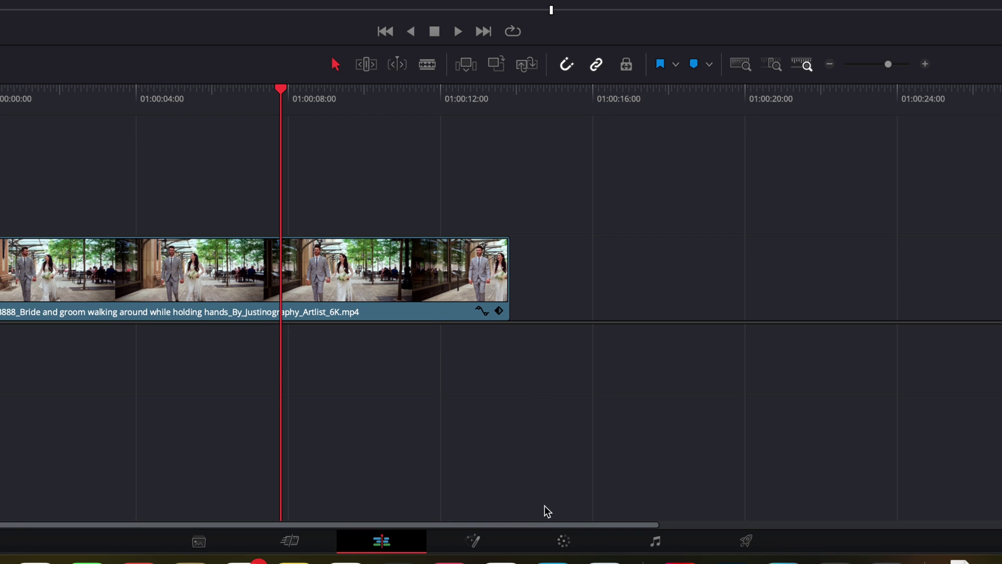
Step: On the Color page, add a serial node 02 after node 01
left_click(564, 542)
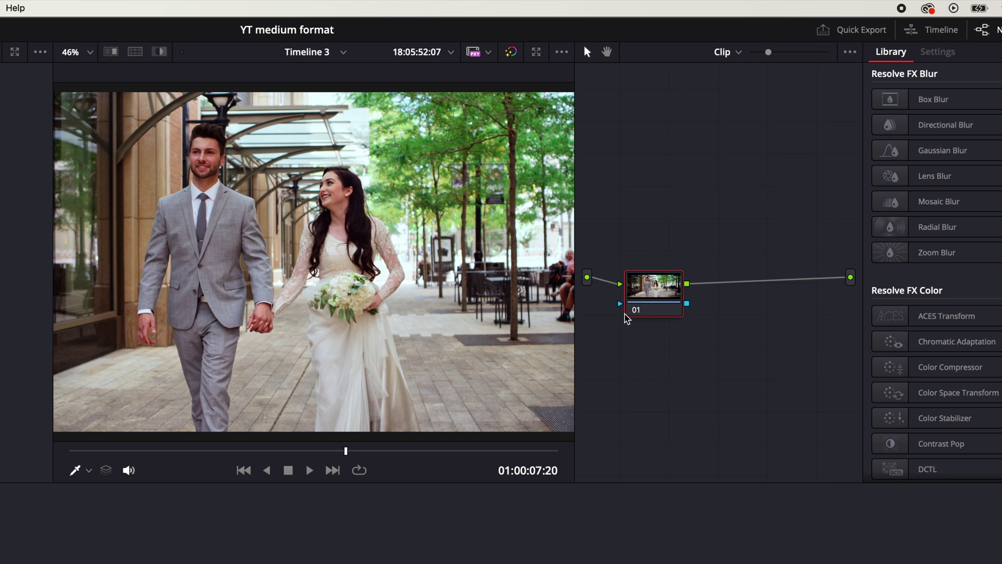
right_click(660, 289)
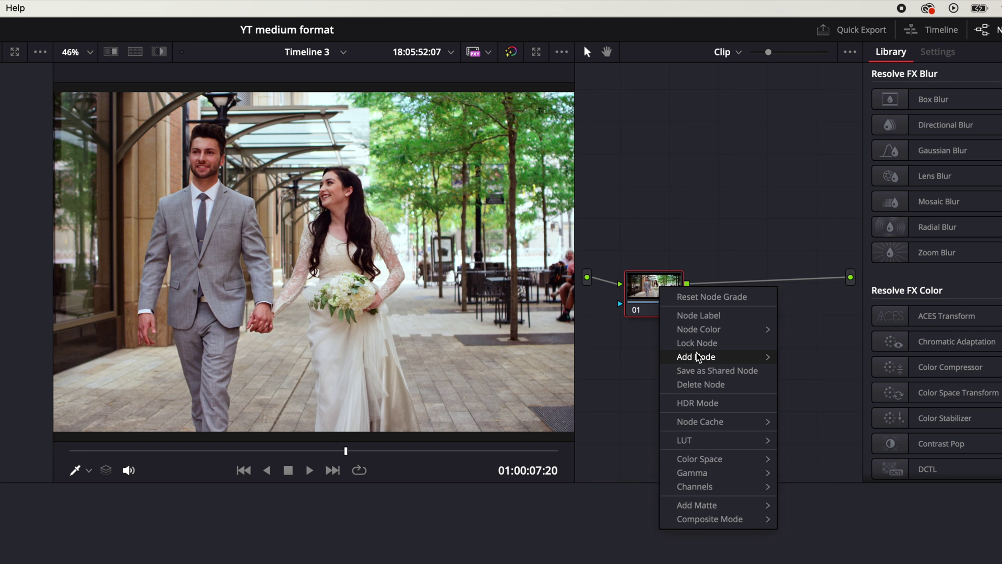
mouse_move(706, 358)
left_click(796, 358)
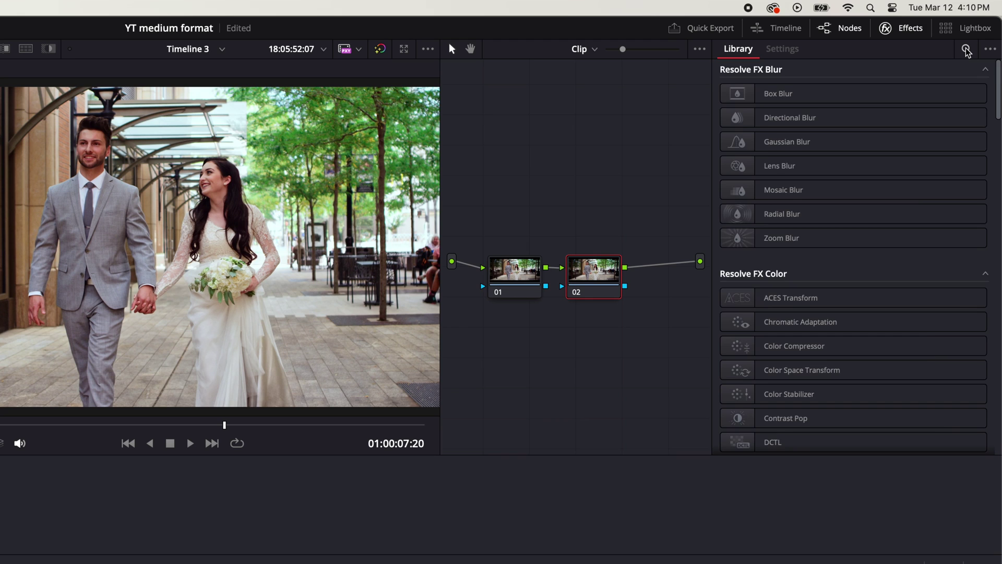
Step: Search the Effects Library for 'depth' and drag Depth Map toward node 02
left_click(967, 50)
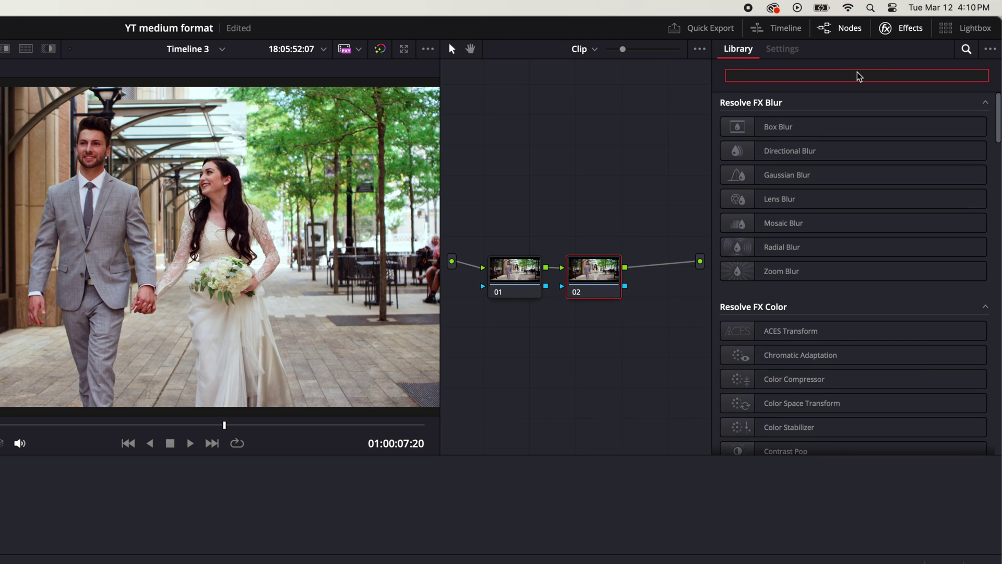
type("depth")
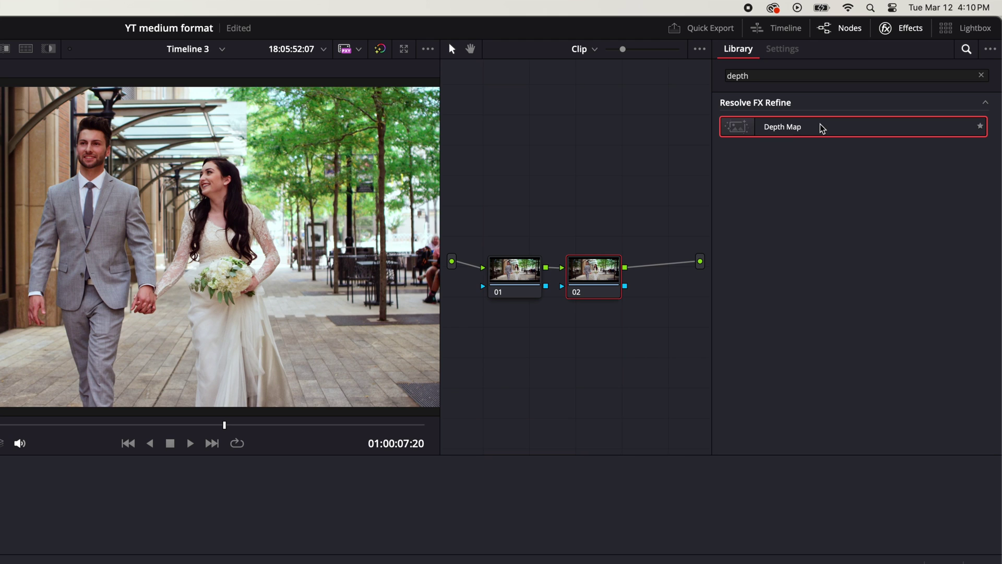
left_click_drag(822, 128, 598, 276)
Step: Apply Depth Map to node 02 to preview the clip's depth map
double_click(821, 129)
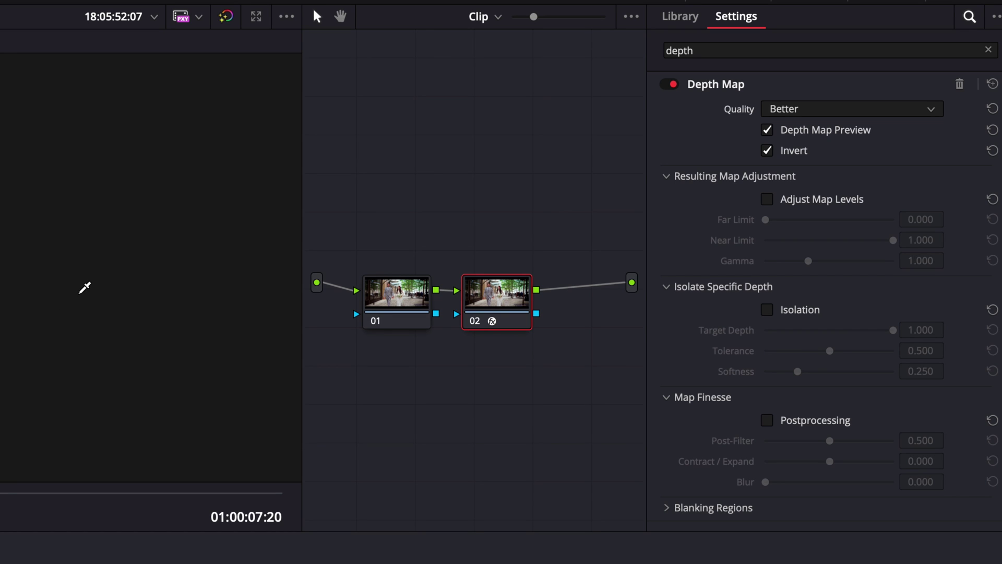
Step: Enable Adjust Map Levels, set Near Limit to 0.477, and turn off Depth Map Preview
left_click(768, 199)
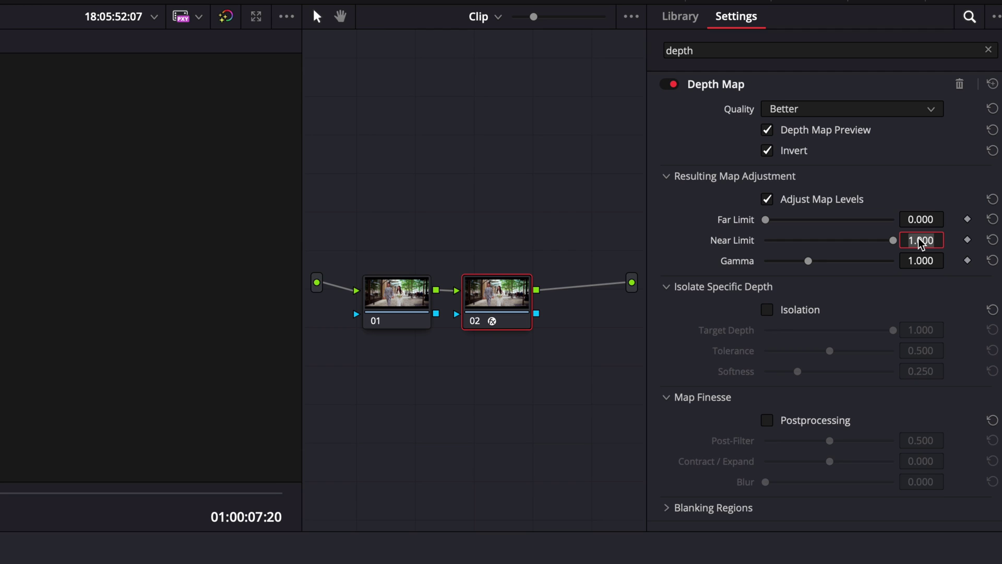
key("BackSpace")
type(".477")
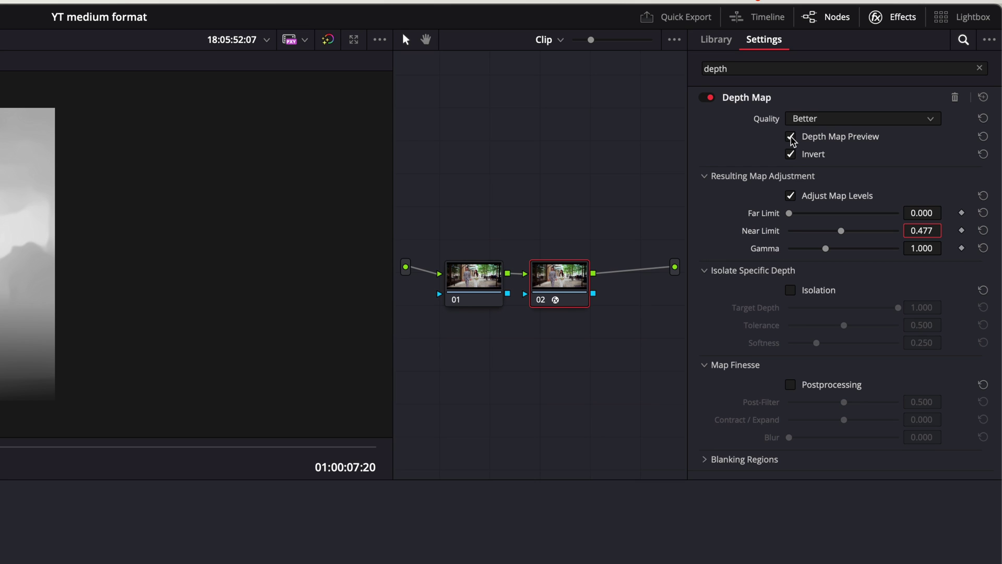
left_click(790, 137)
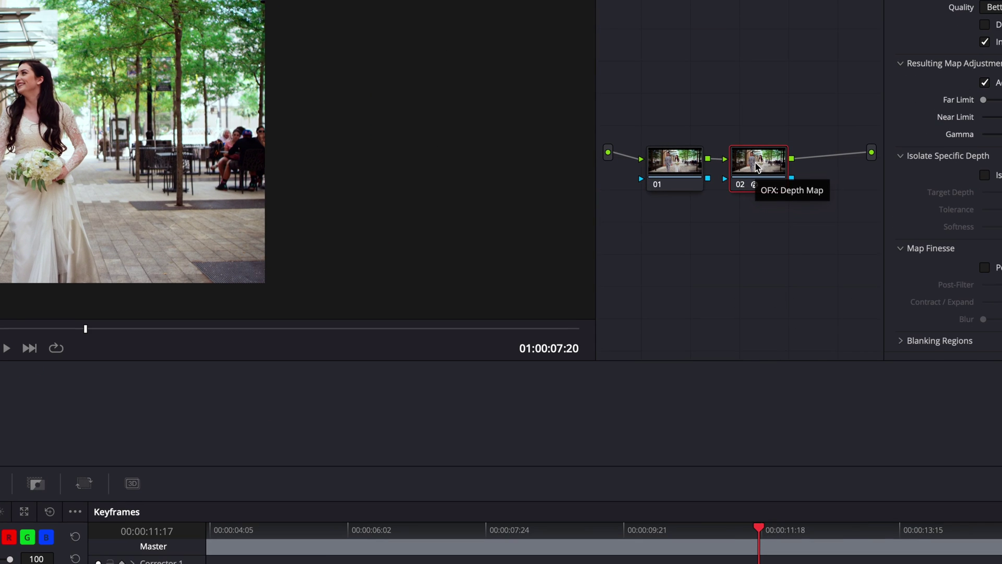
Step: Add serial node 03 after node 02 and connect 02's depth key output to 03's key input
right_click(757, 167)
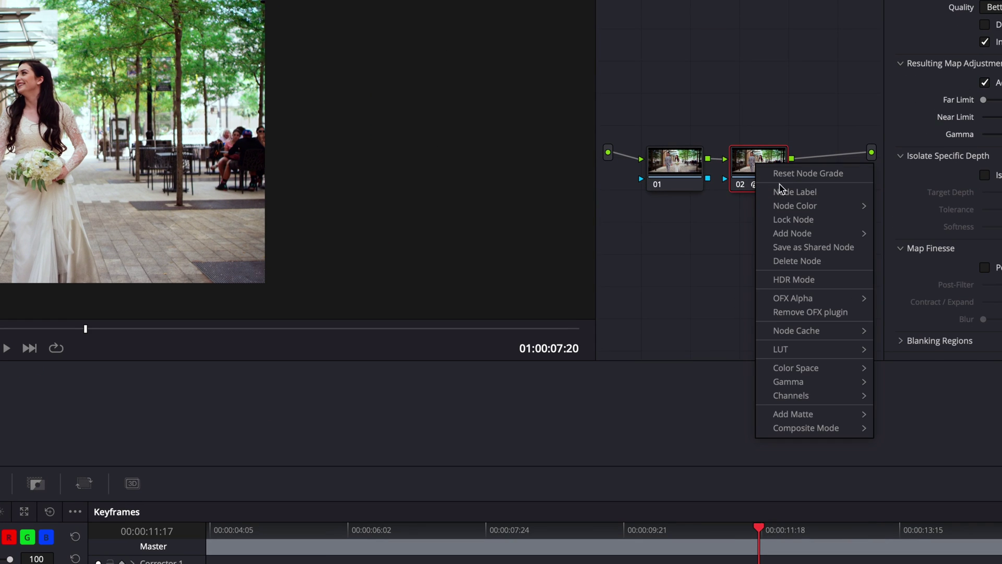
mouse_move(812, 235)
left_click(895, 234)
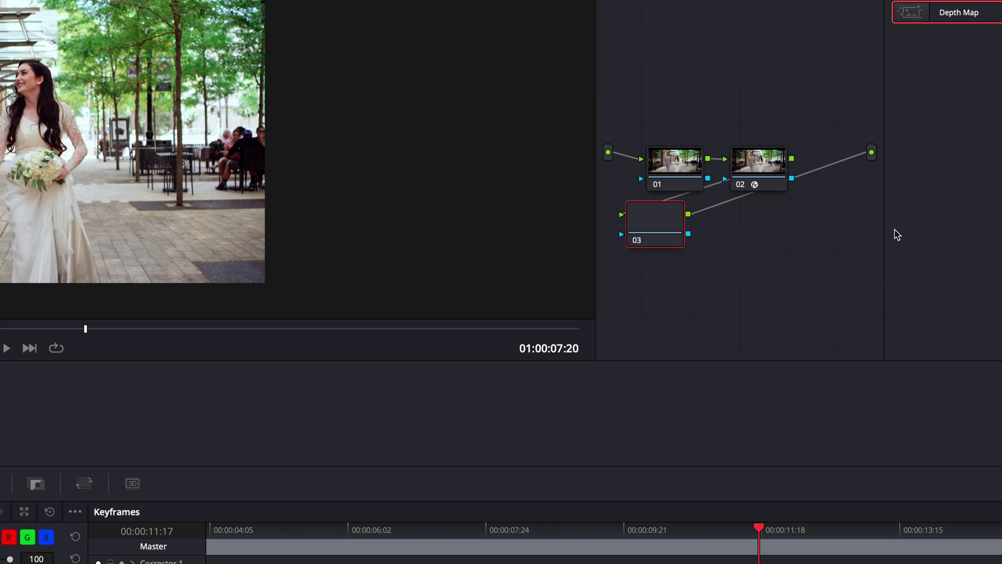
left_click_drag(676, 225, 848, 163)
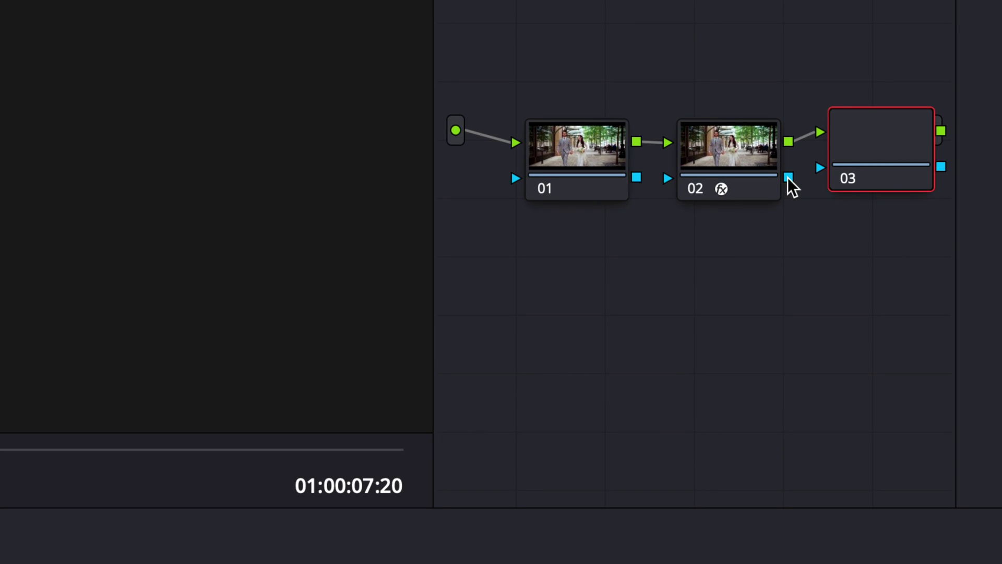
left_click_drag(789, 180, 821, 166)
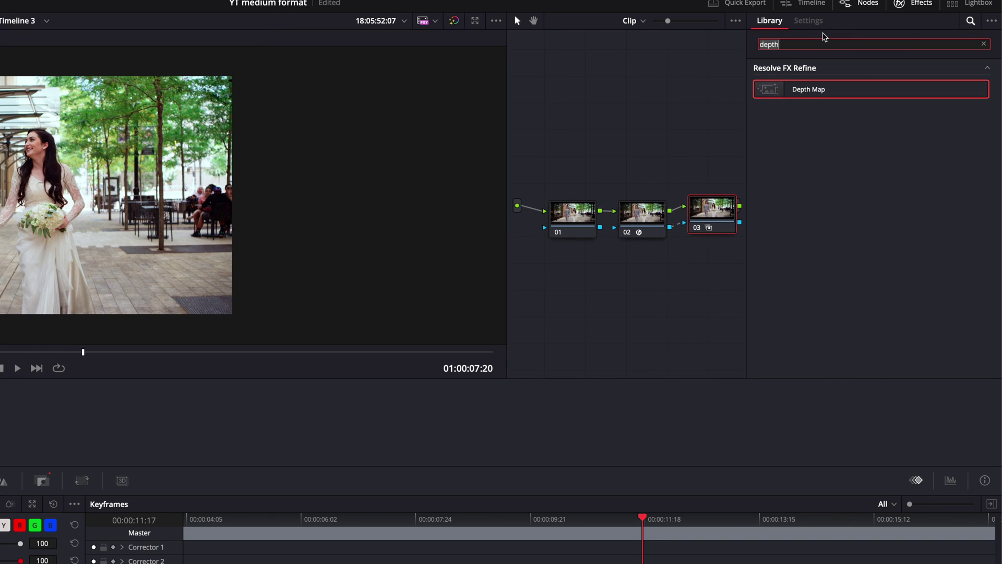
Step: Search the Effects Library for 'blur' and apply Lens Blur to node 03
key("BackSpace")
key("BackSpace")
key("BackSpace")
key("BackSpace")
key("BackSpace")
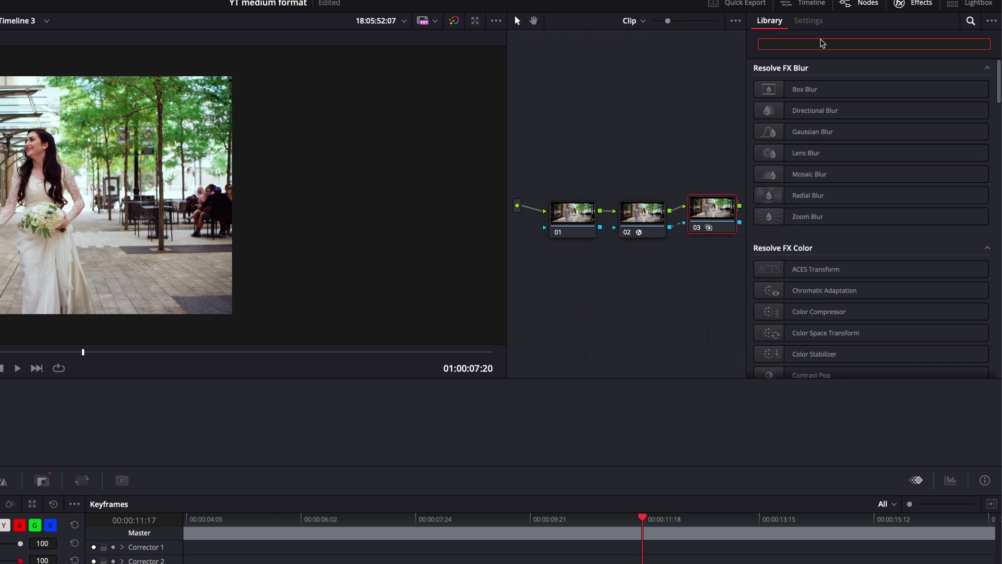
type("blu")
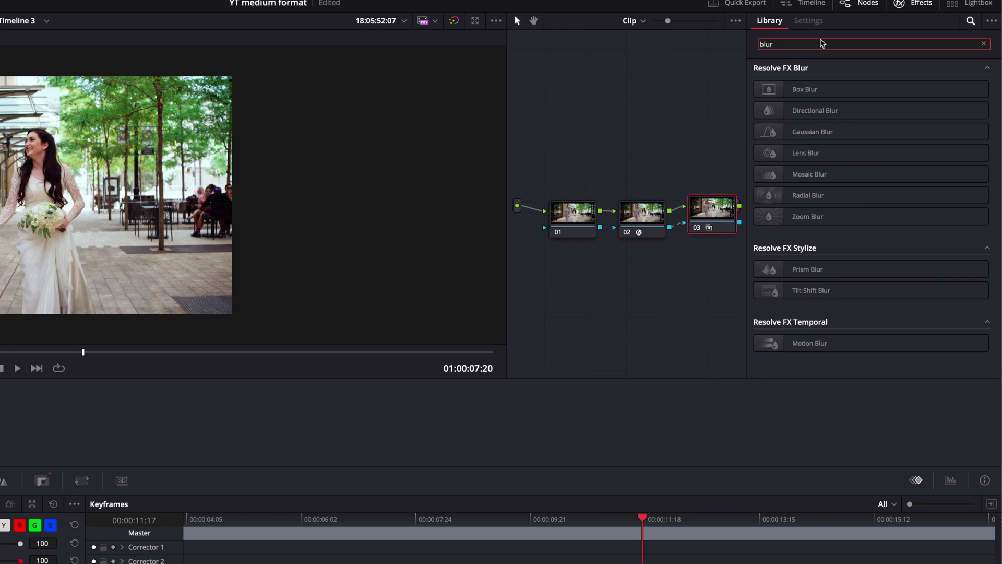
type("r")
left_click_drag(806, 153, 712, 214)
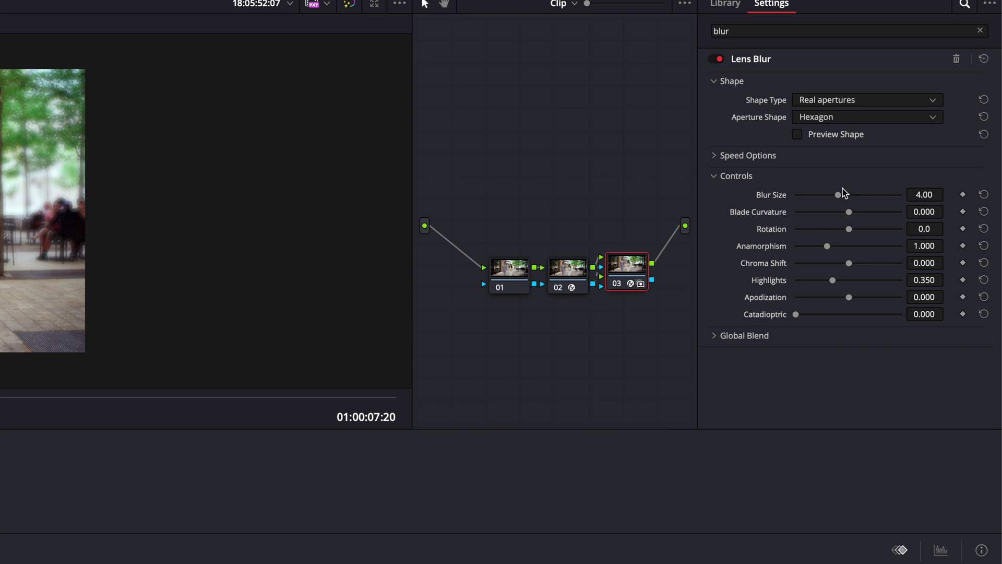
Step: Lower the Lens Blur Size from 4.00 to 2.85 and collapse the Controls section
left_click_drag(839, 196, 825, 197)
left_click(925, 194)
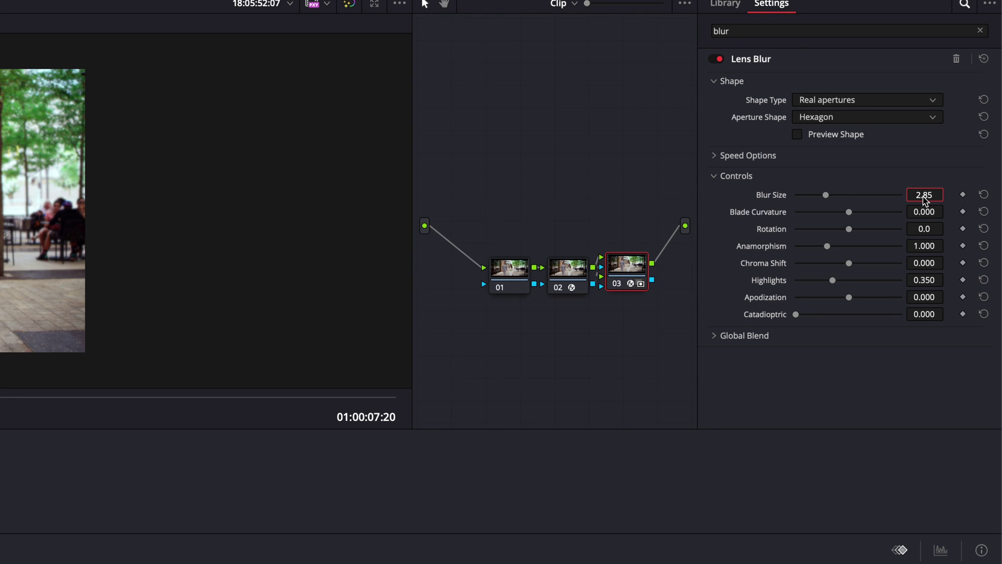
left_click(828, 176)
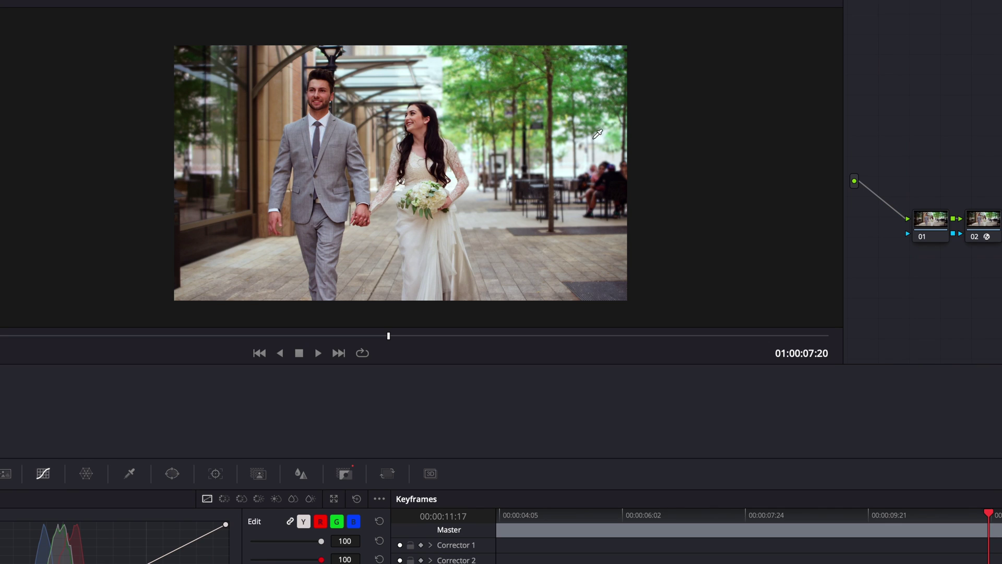
Step: Disable the depth map node 02 and lens blur node 03 with Ctrl+D
scroll(960, 261, "down", 1)
scroll(960, 258, "up", 1)
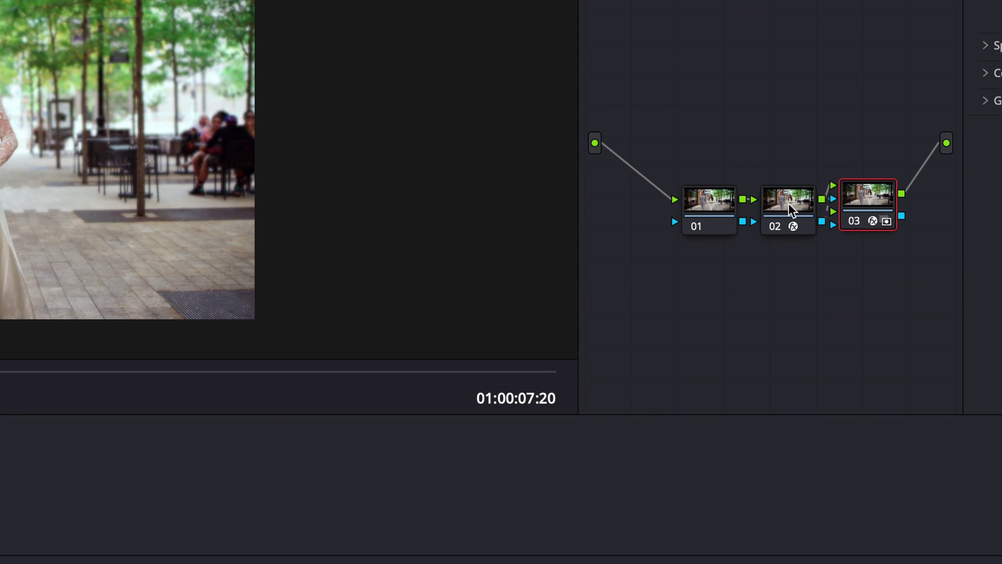
left_click(783, 206)
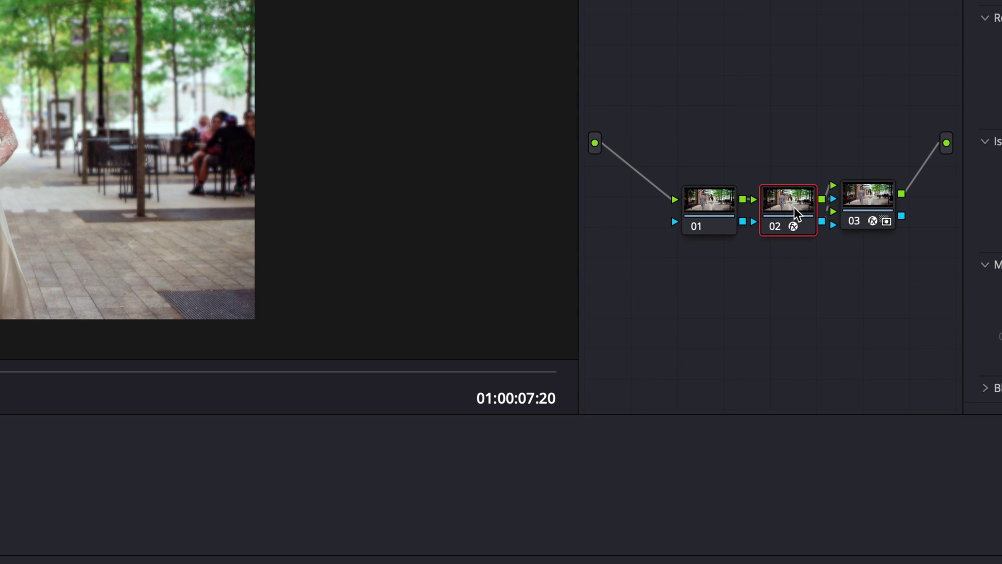
left_click(872, 208)
left_click(791, 210)
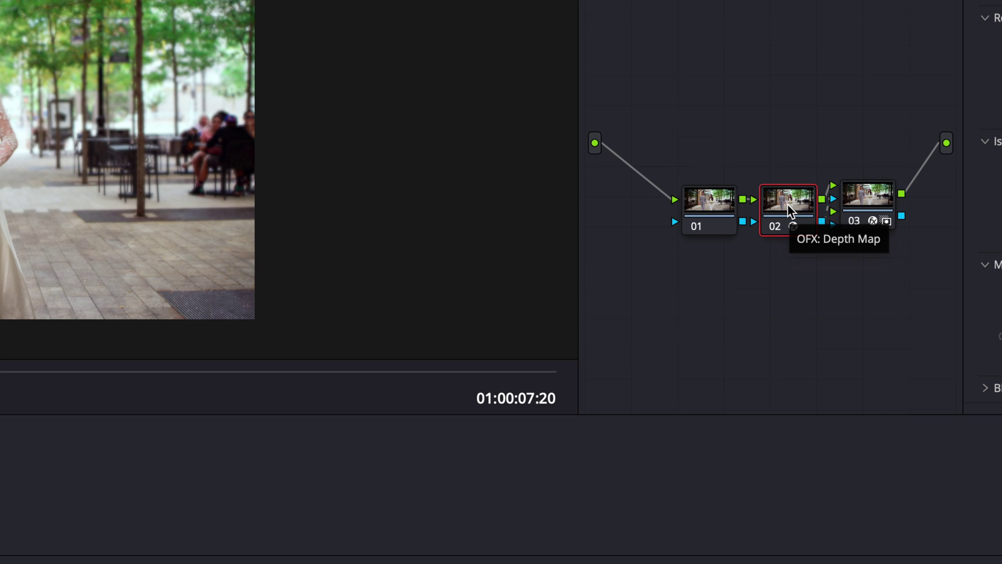
key("ctrl+d")
left_click(867, 206)
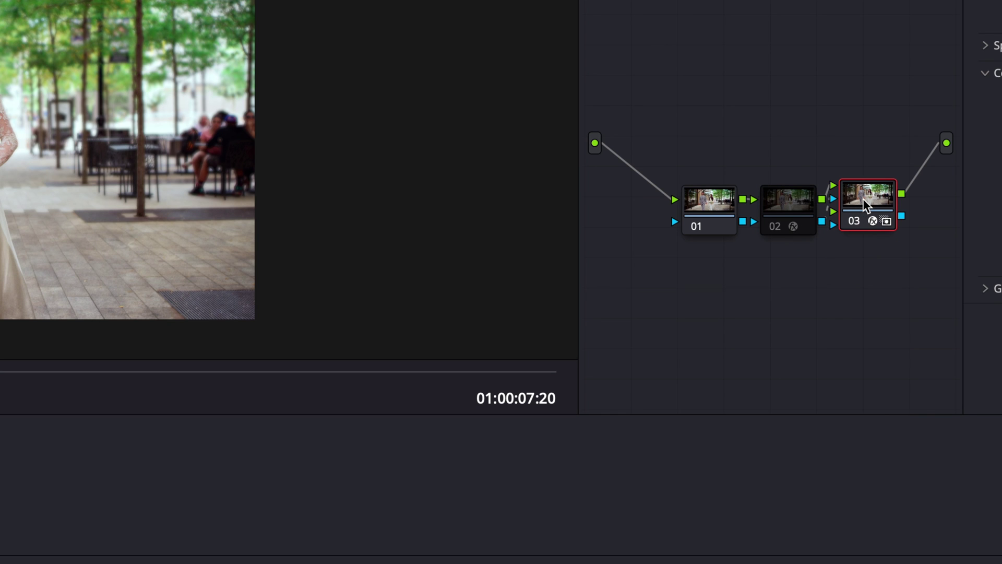
key("ctrl+d")
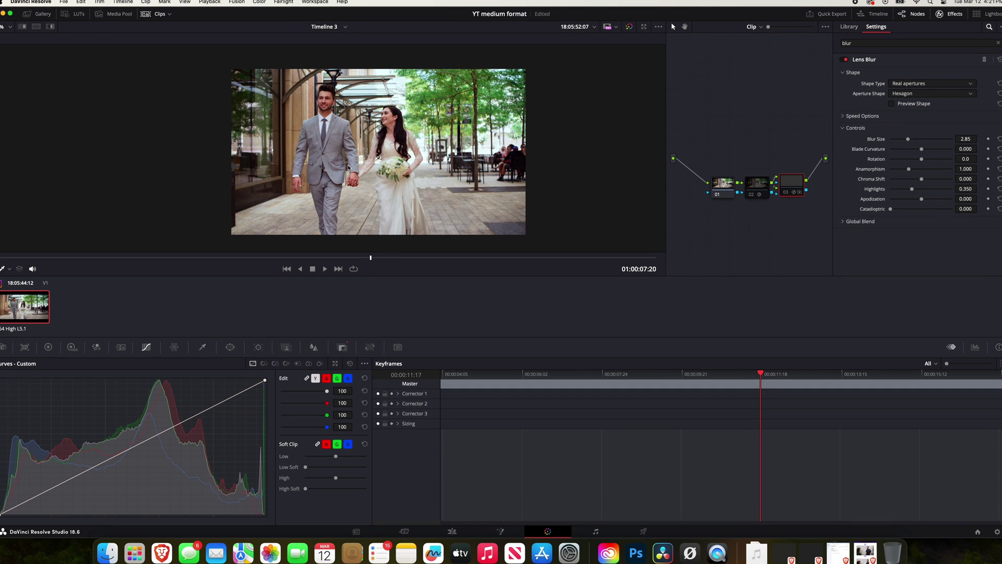
Step: Play back the clip, then reselect nodes 02 and 03 to check their settings
key("space")
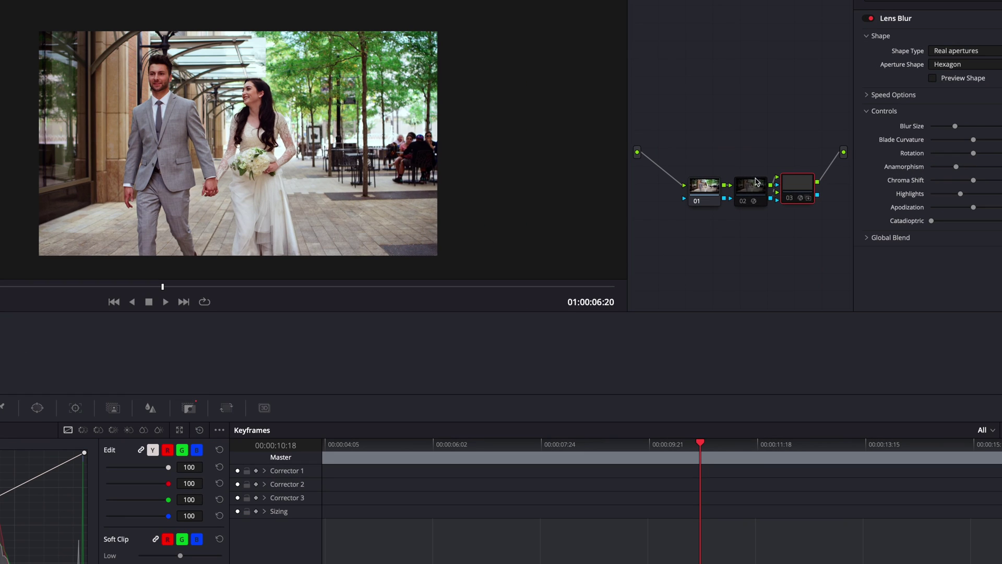
right_click(757, 186)
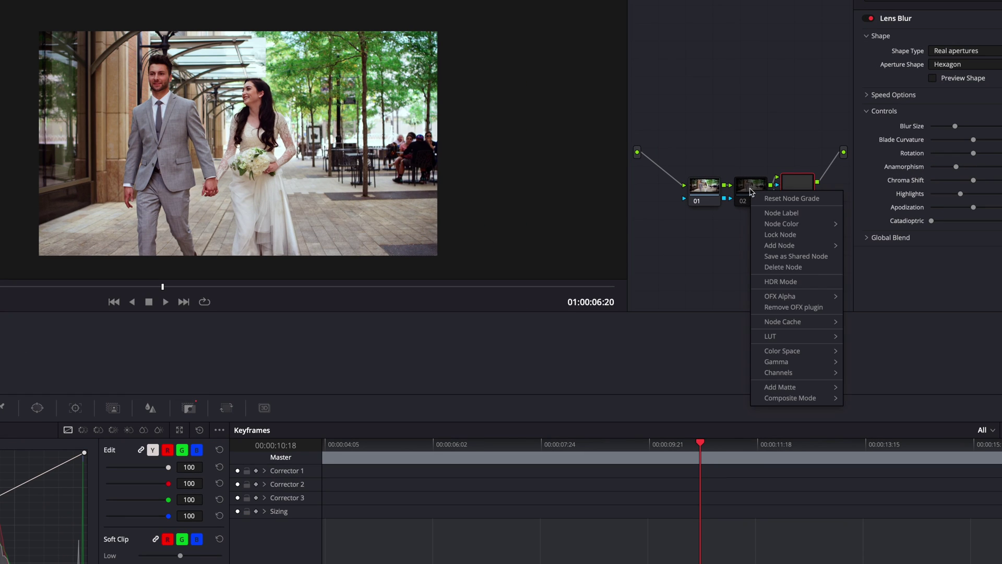
left_click(747, 190)
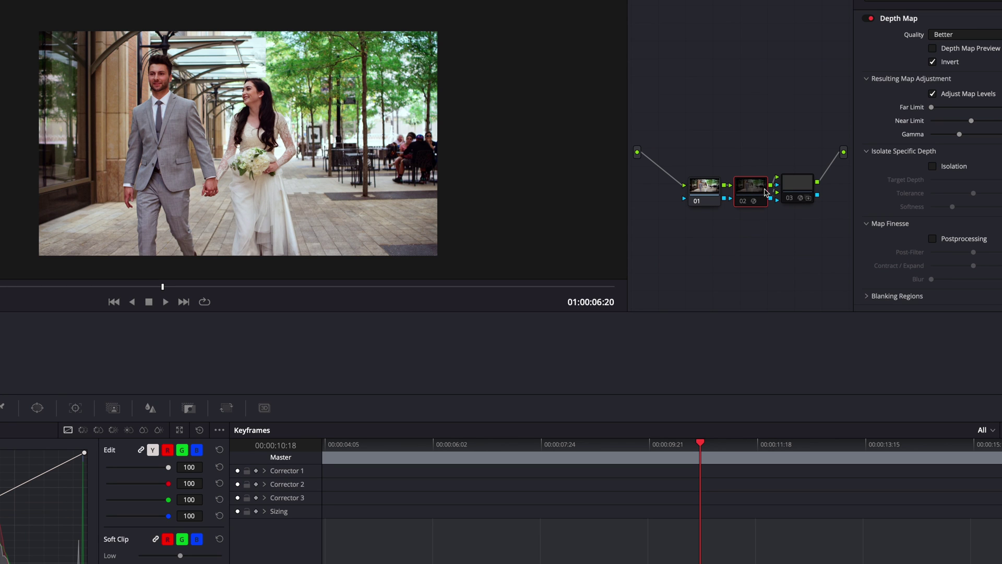
left_click(796, 185)
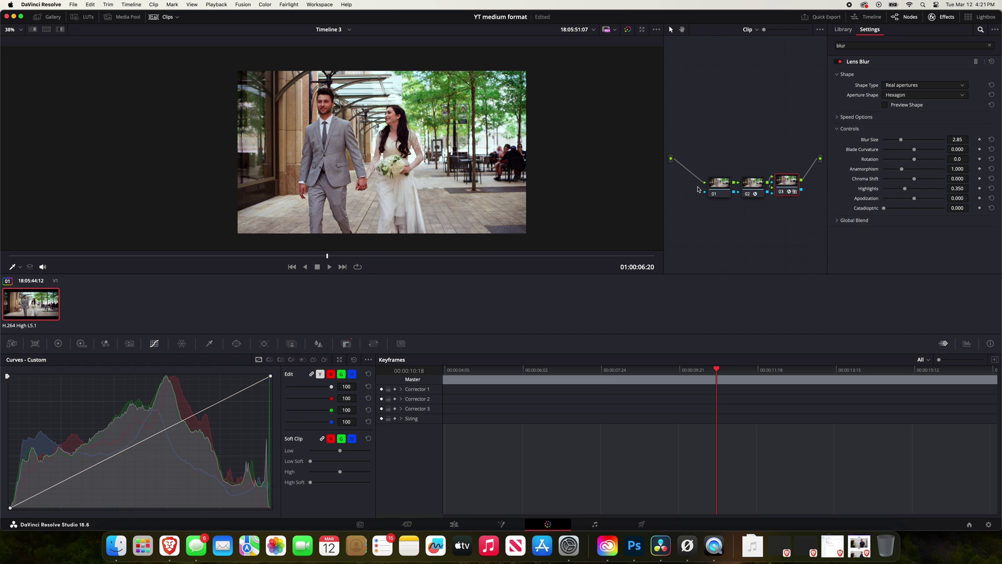
Step: Switch to the Deliver page to open the export settings
left_click(641, 524)
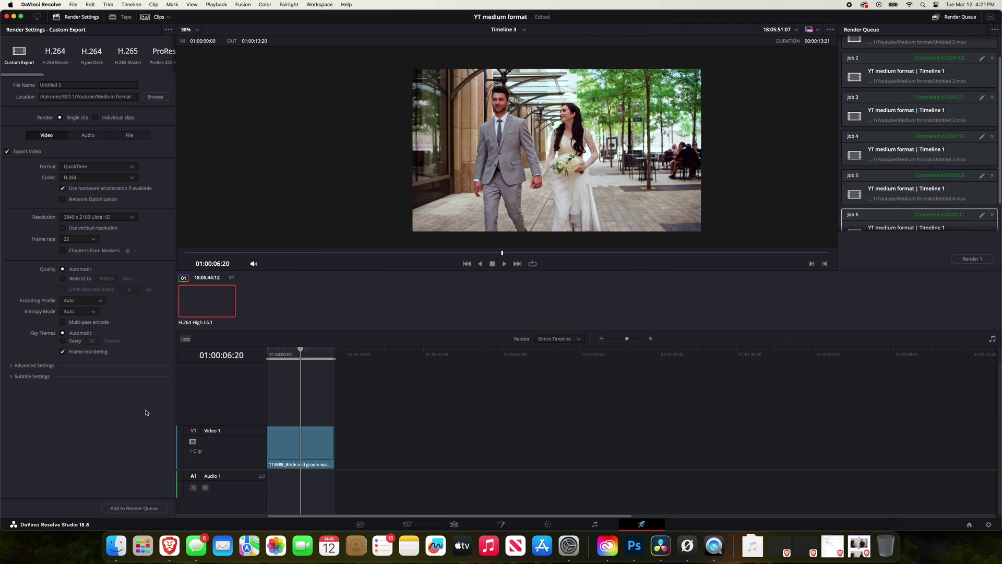